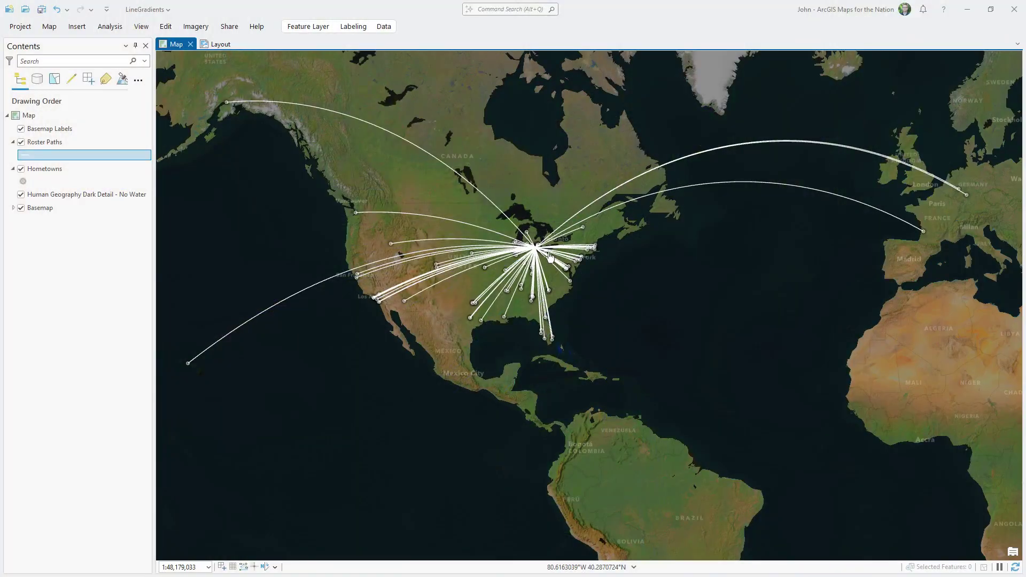
Zoom and pan the map onto the Great Lakes, then open the Roster Paths line symbol.
{"action": "scroll", "coordinate": [553, 246], "scroll_direction": "up", "scroll_amount": 5}
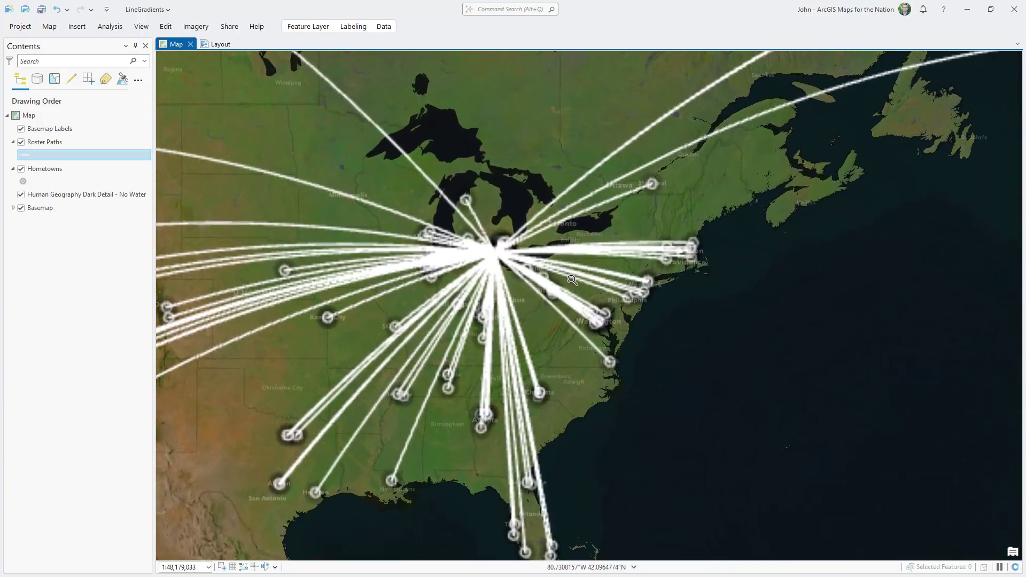
{"action": "scroll", "coordinate": [574, 289], "scroll_direction": "up", "scroll_amount": 2}
{"action": "left_click_drag", "start_coordinate": [424, 316], "coordinate": [497, 299]}
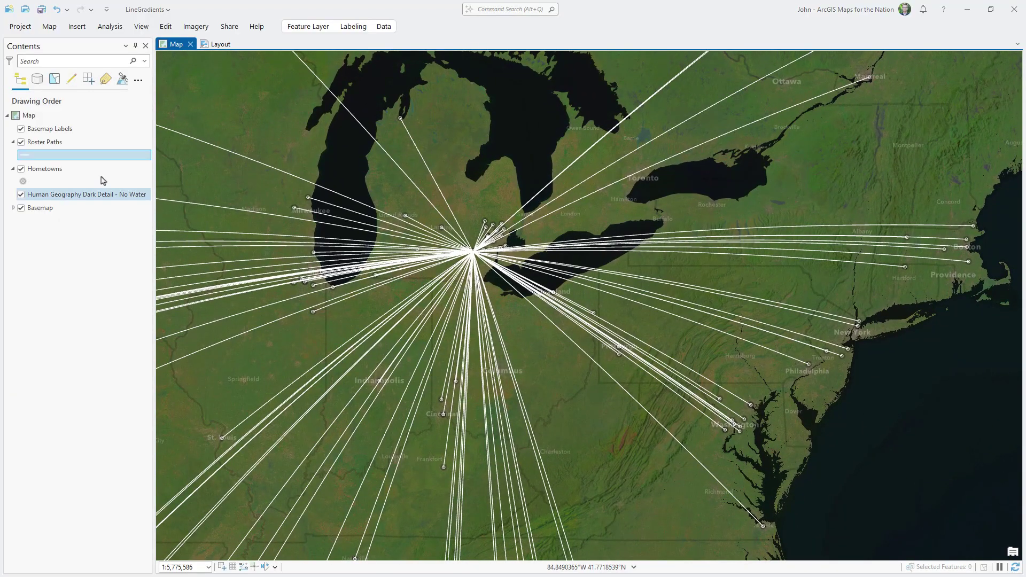
{"action": "left_click", "coordinate": [28, 155]}
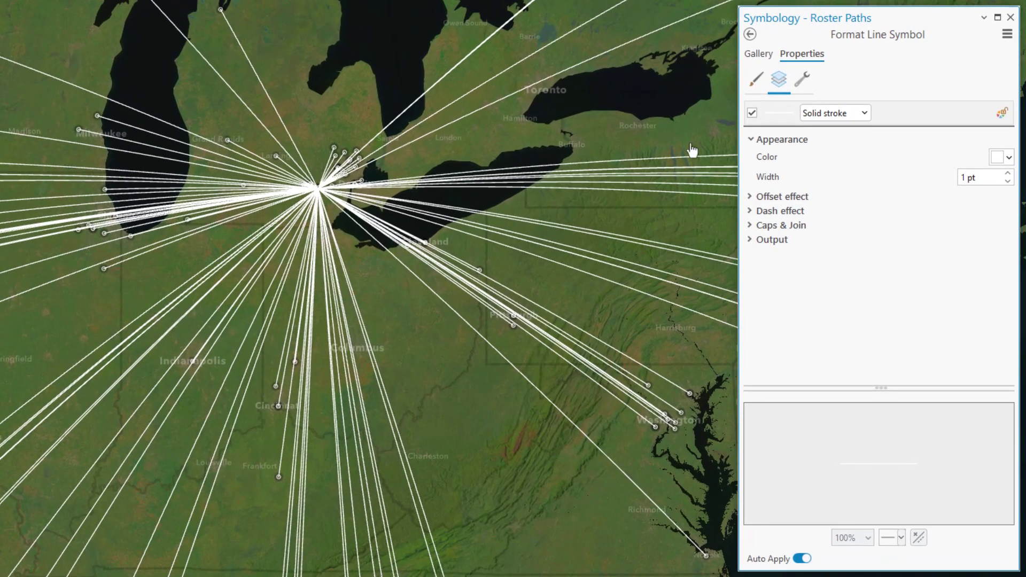
Switch Roster Paths to a gradient stroke, trying black and 6 pt before undoing both.
{"action": "left_click", "coordinate": [864, 113]}
{"action": "left_click", "coordinate": [860, 157]}
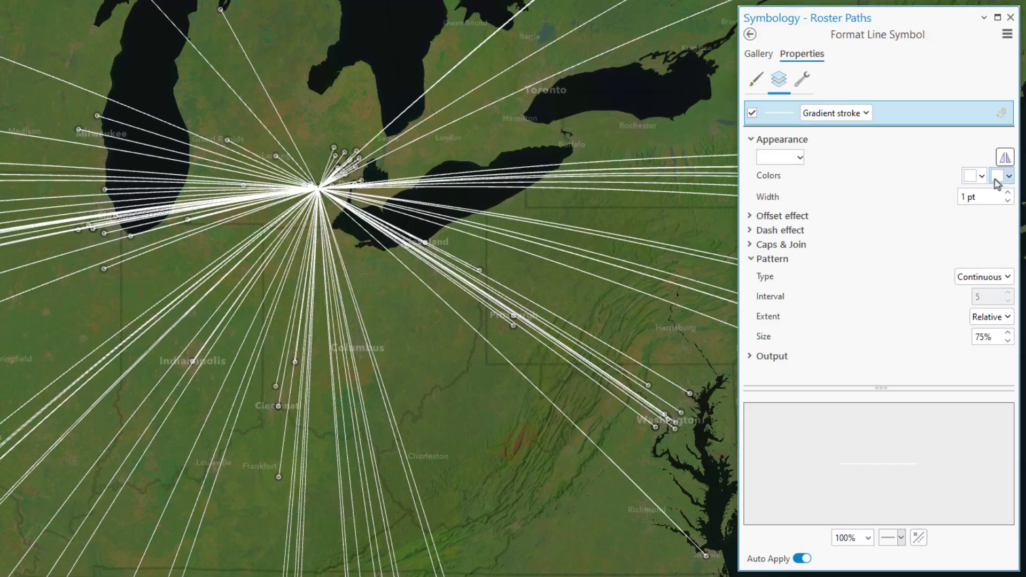
{"action": "left_click", "coordinate": [996, 180]}
{"action": "left_click", "coordinate": [871, 355]}
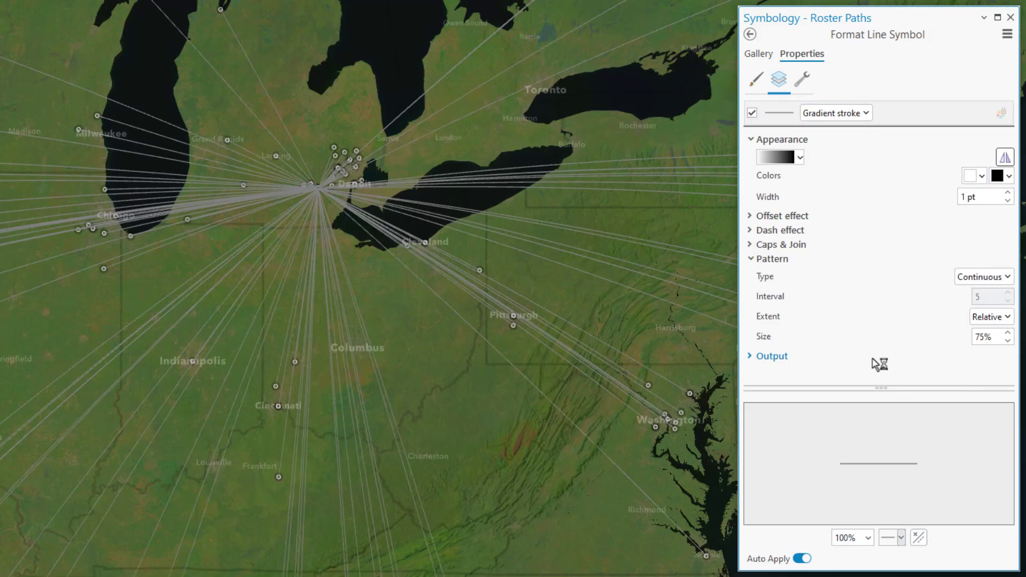
{"action": "left_click", "coordinate": [1008, 194]}
{"action": "left_click", "coordinate": [1008, 194]}
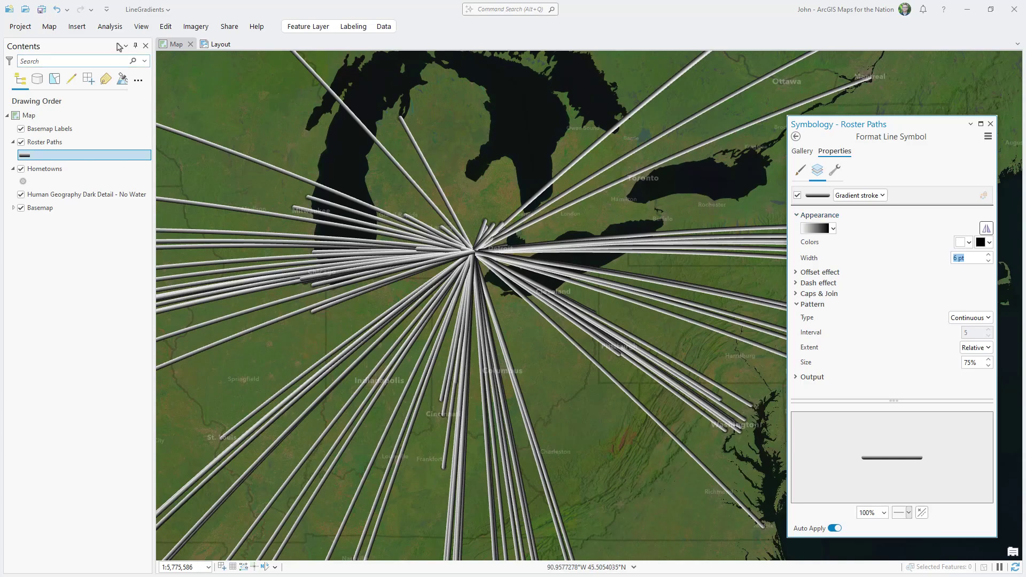
{"action": "left_click", "coordinate": [57, 11]}
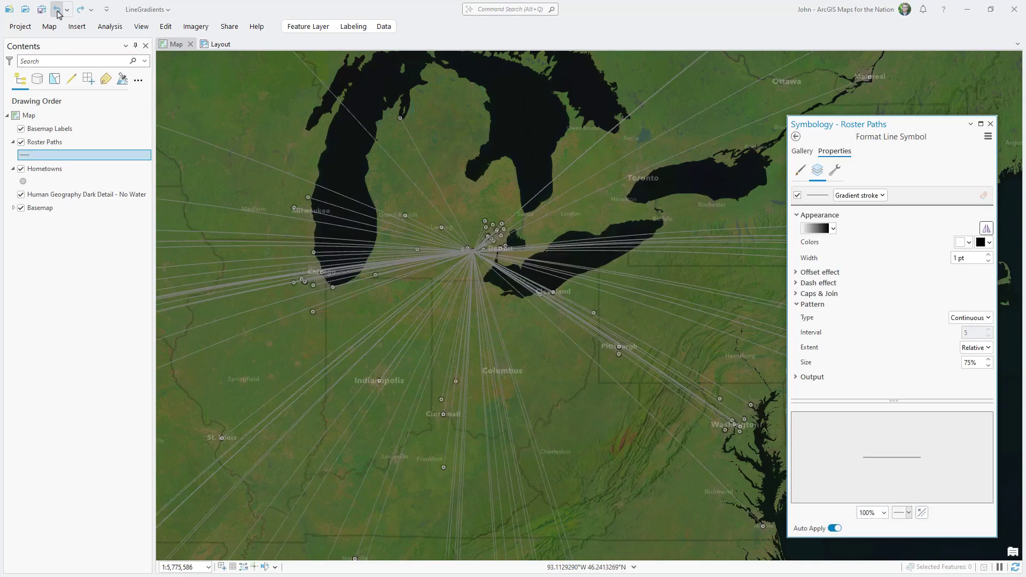
{"action": "left_click", "coordinate": [57, 11]}
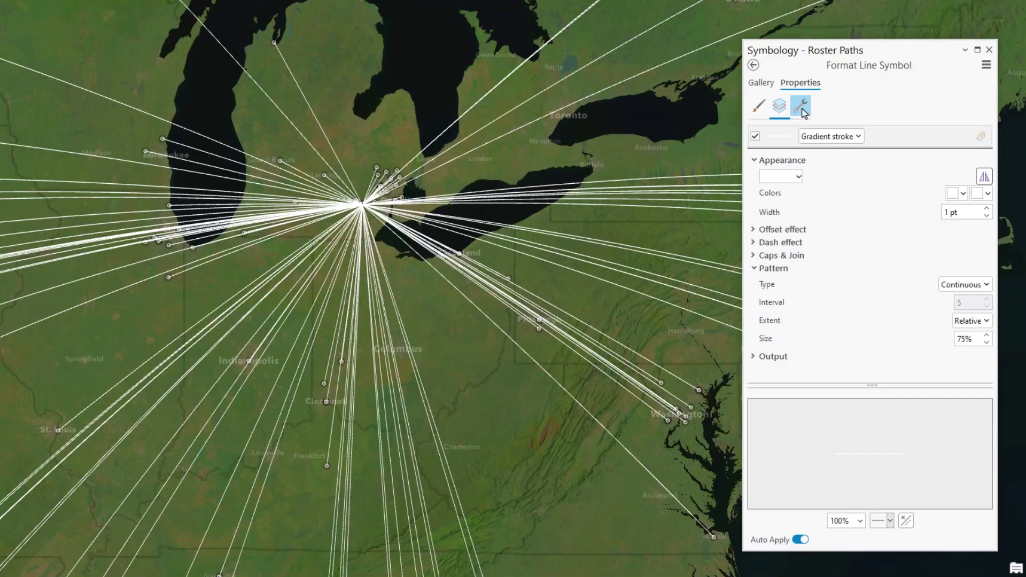
Add a Buffer global effect to the Roster Paths symbol.
{"action": "left_click", "coordinate": [802, 108]}
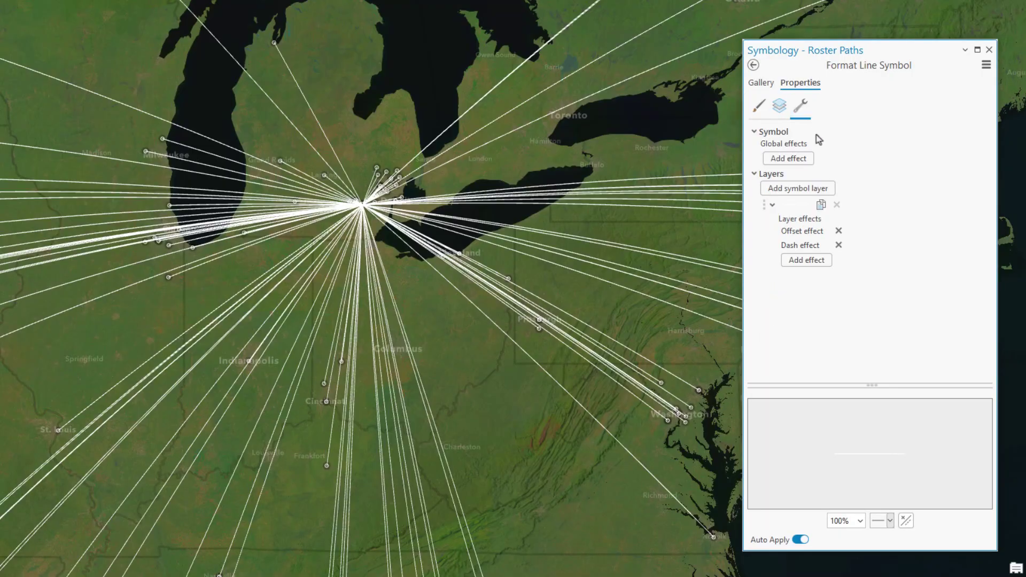
{"action": "left_click", "coordinate": [788, 157]}
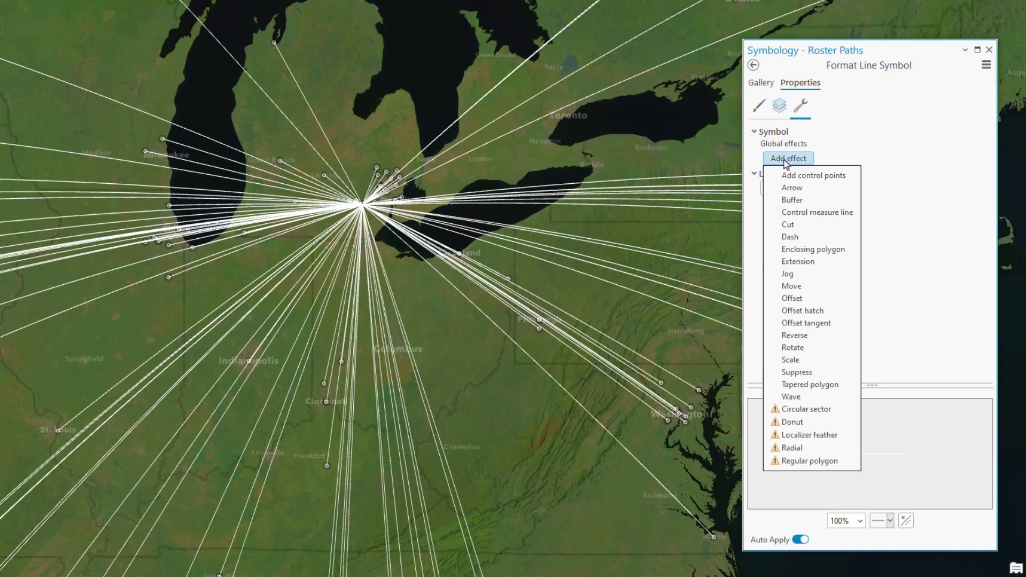
{"action": "left_click", "coordinate": [797, 202]}
Add a fill layer to the symbol and delete the old stroke layer.
{"action": "left_click", "coordinate": [807, 204]}
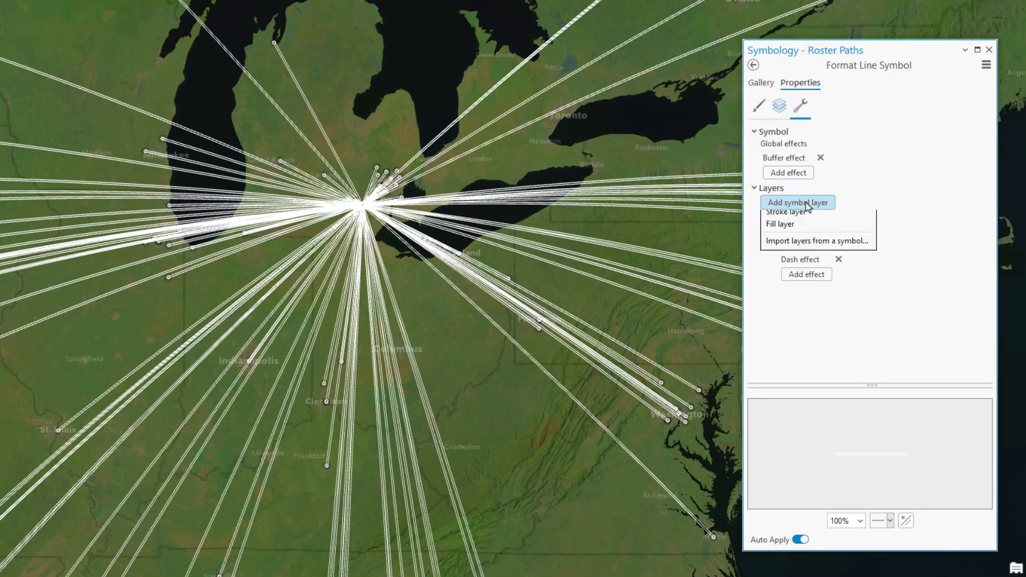
{"action": "left_click", "coordinate": [787, 243]}
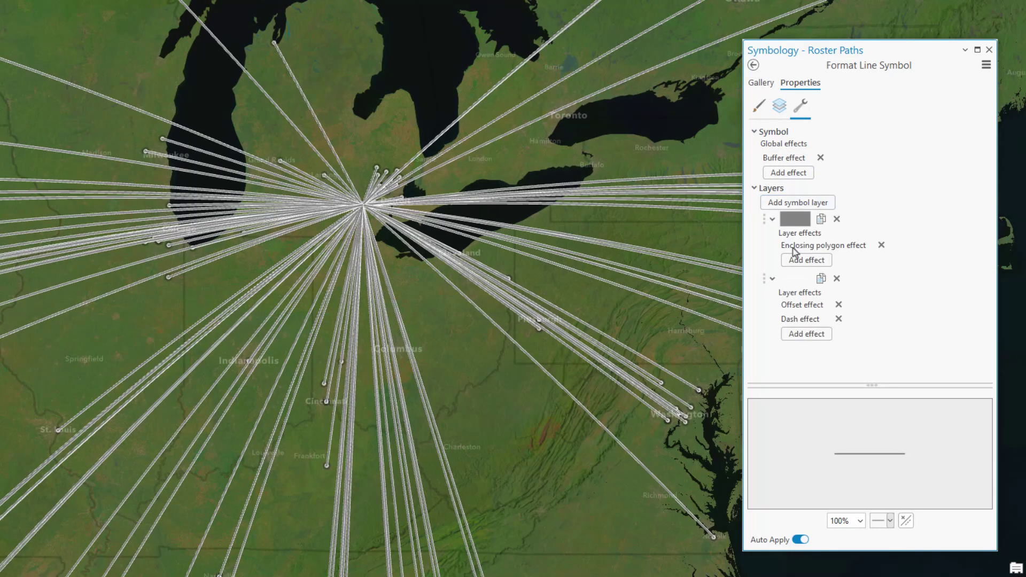
{"action": "left_click", "coordinate": [840, 281]}
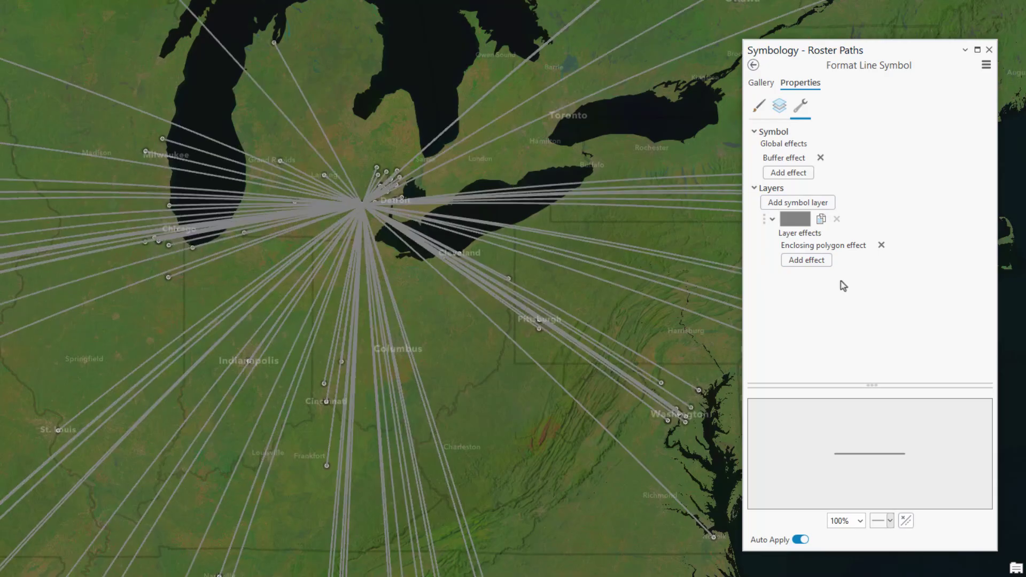
{"action": "left_click", "coordinate": [780, 105]}
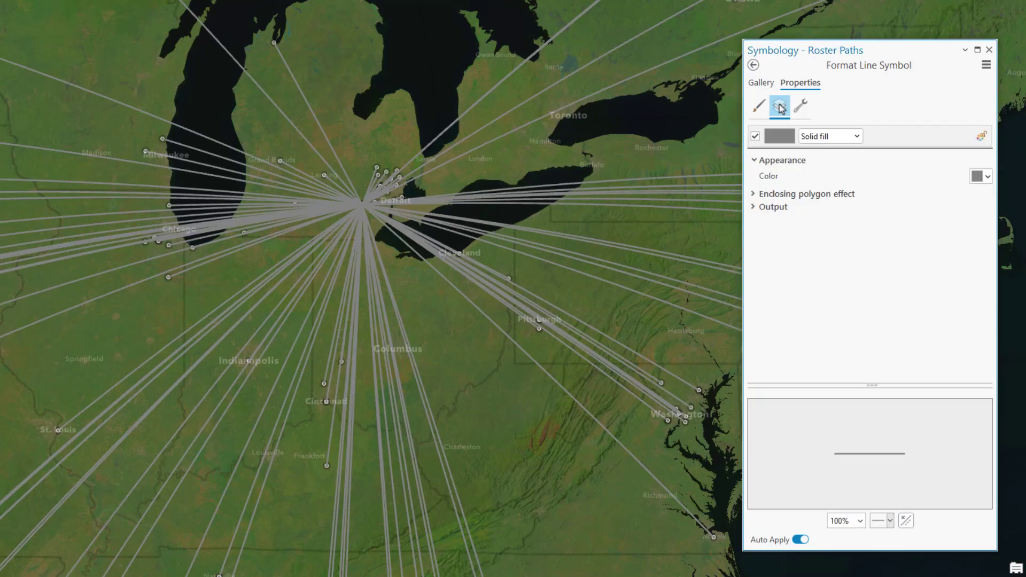
Change the fill to a linear, continuous gradient fill at 100% size.
{"action": "left_click", "coordinate": [856, 138]}
{"action": "left_click", "coordinate": [854, 169]}
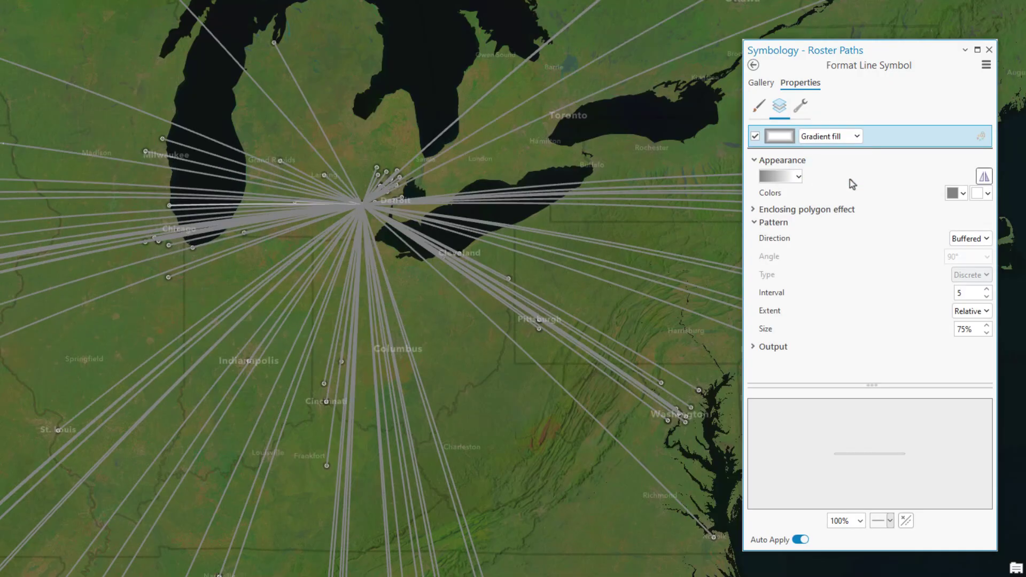
{"action": "left_click", "coordinate": [954, 238]}
{"action": "left_click", "coordinate": [965, 255]}
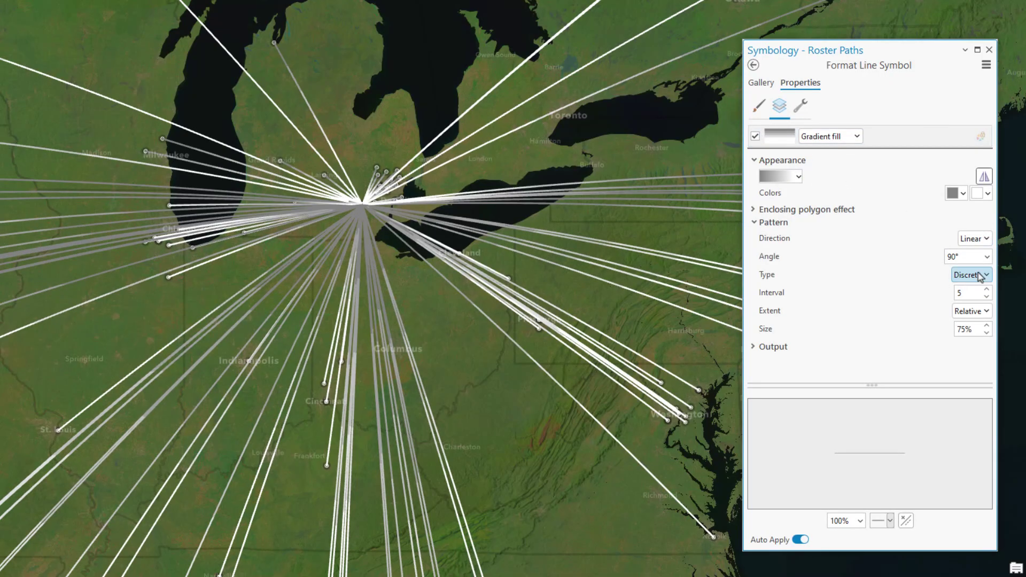
{"action": "left_click", "coordinate": [981, 275]}
{"action": "left_click", "coordinate": [977, 301]}
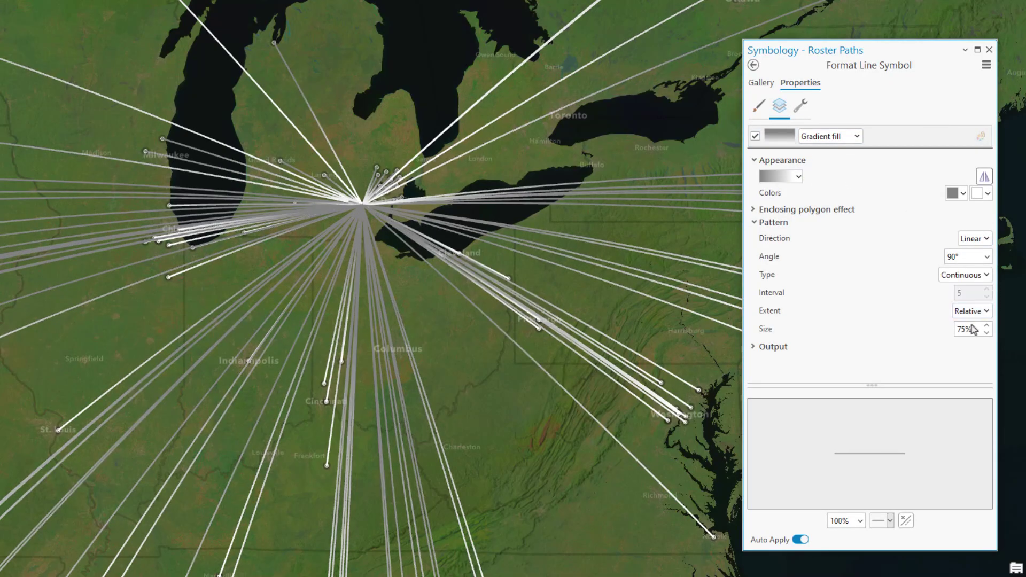
{"action": "key", "text": "BackSpace"}
{"action": "key", "text": "BackSpace"}
{"action": "key", "text": "BackSpace"}
{"action": "type", "text": "100"}
{"action": "key", "text": "Tab"}
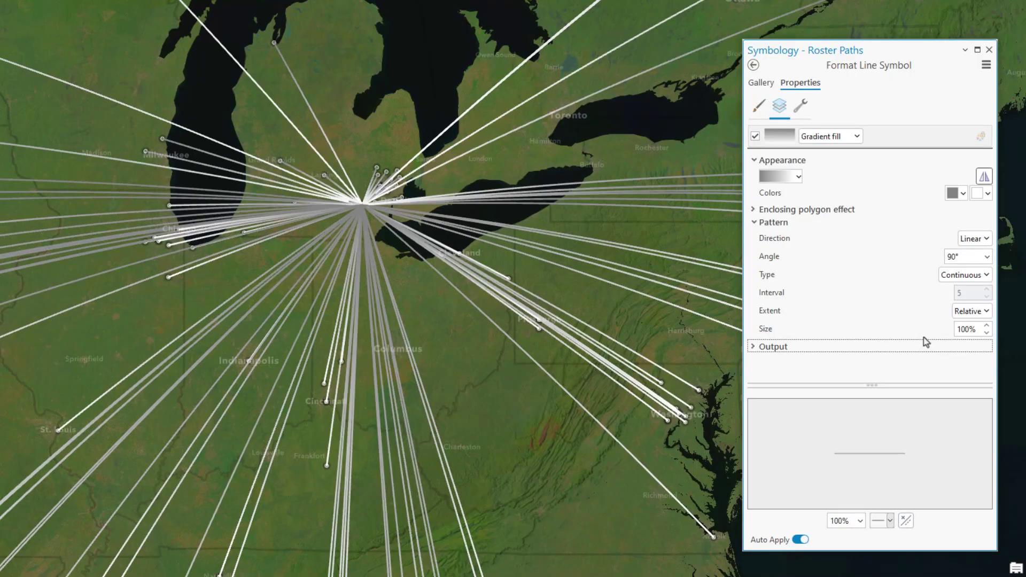
Set the gradient angle to 0° and make the first gradient colour blue.
{"action": "left_click", "coordinate": [986, 257]}
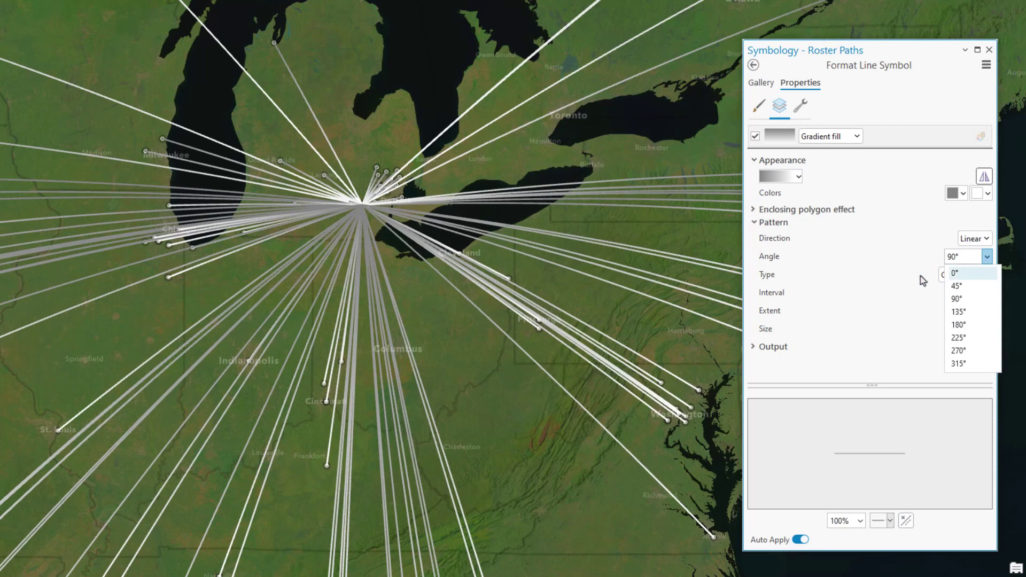
{"action": "left_click", "coordinate": [957, 272]}
{"action": "left_click", "coordinate": [963, 193]}
{"action": "left_click", "coordinate": [983, 274]}
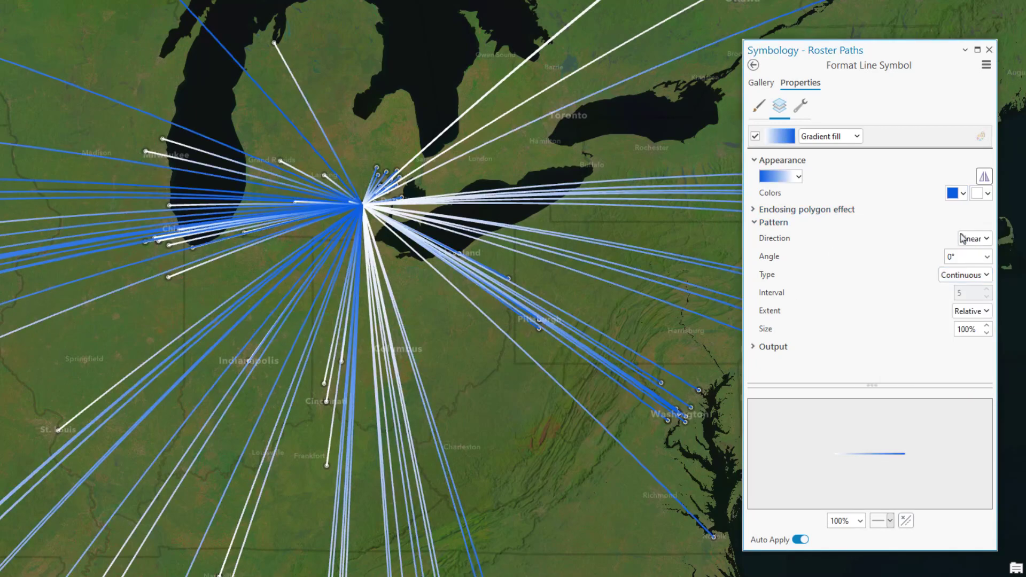
{"action": "left_click", "coordinate": [955, 195]}
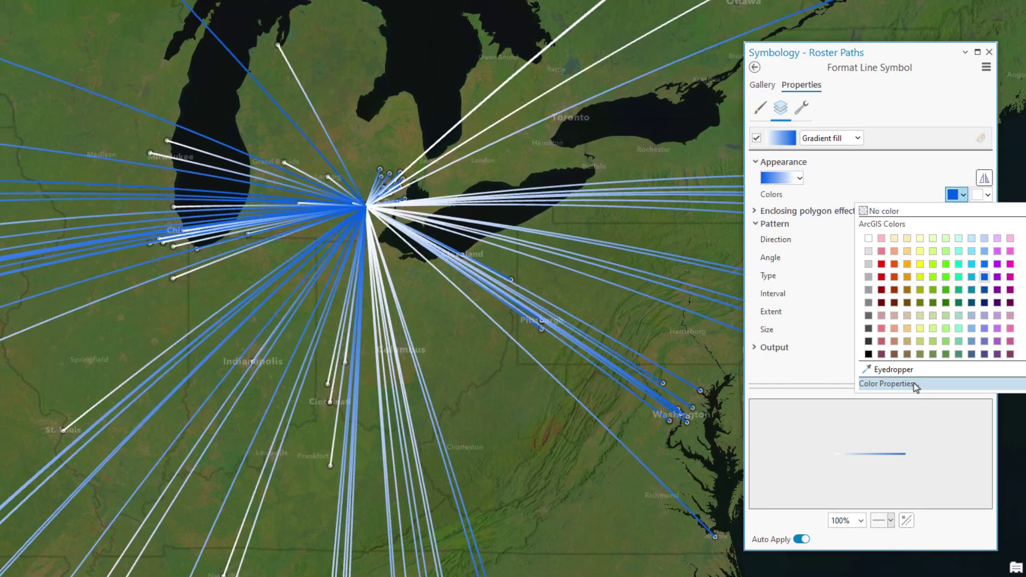
Give the gradient colour 80% transparency and close the Roster Paths symbology settings.
{"action": "left_click", "coordinate": [888, 383]}
{"action": "left_click_drag", "start_coordinate": [36, 164], "coordinate": [135, 164]}
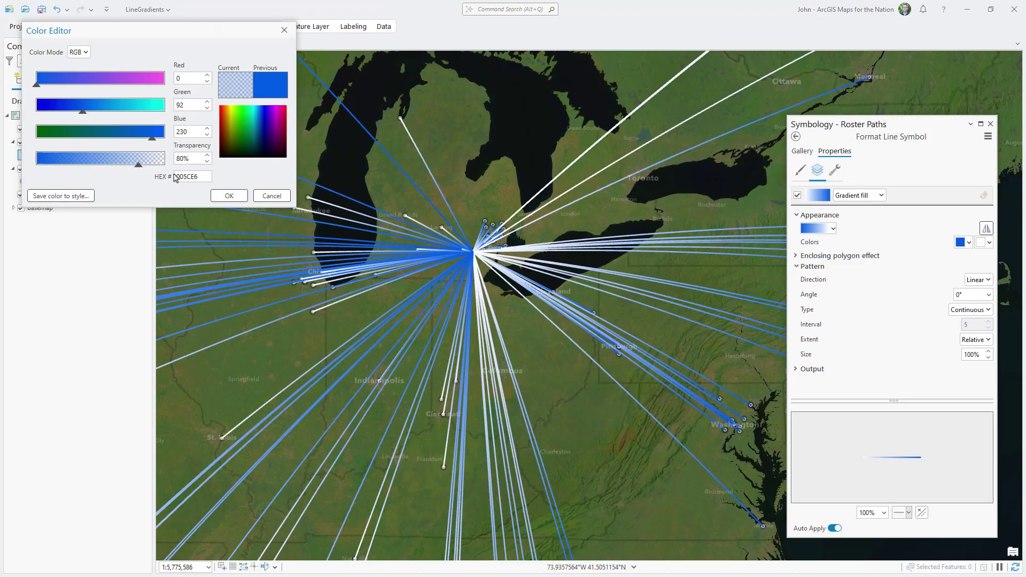
{"action": "left_click", "coordinate": [229, 196]}
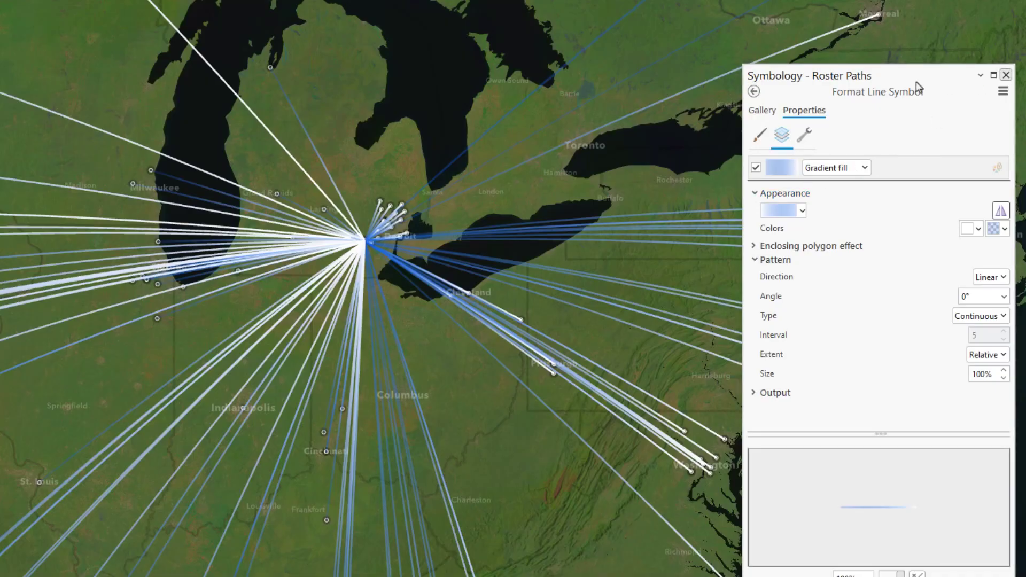
{"action": "left_click", "coordinate": [1006, 75]}
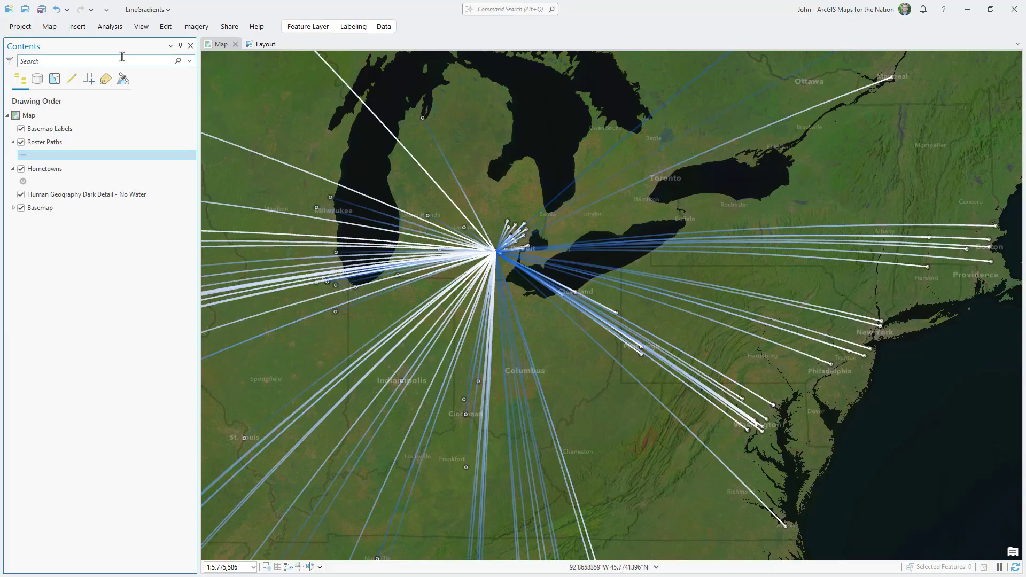
Make a layer named 'Left' from the western Roster Paths, placed below Basemap Labels.
{"action": "left_click", "coordinate": [47, 31]}
{"action": "left_click", "coordinate": [375, 52]}
{"action": "left_click_drag", "start_coordinate": [493, 481], "coordinate": [443, 202]}
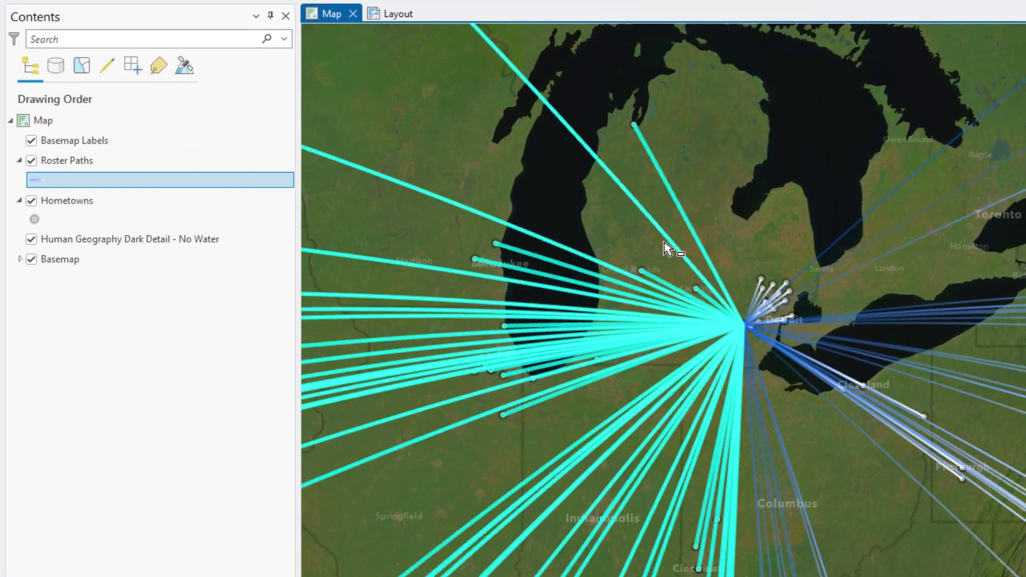
{"action": "right_click", "coordinate": [293, 167]}
{"action": "mouse_move", "coordinate": [387, 257]}
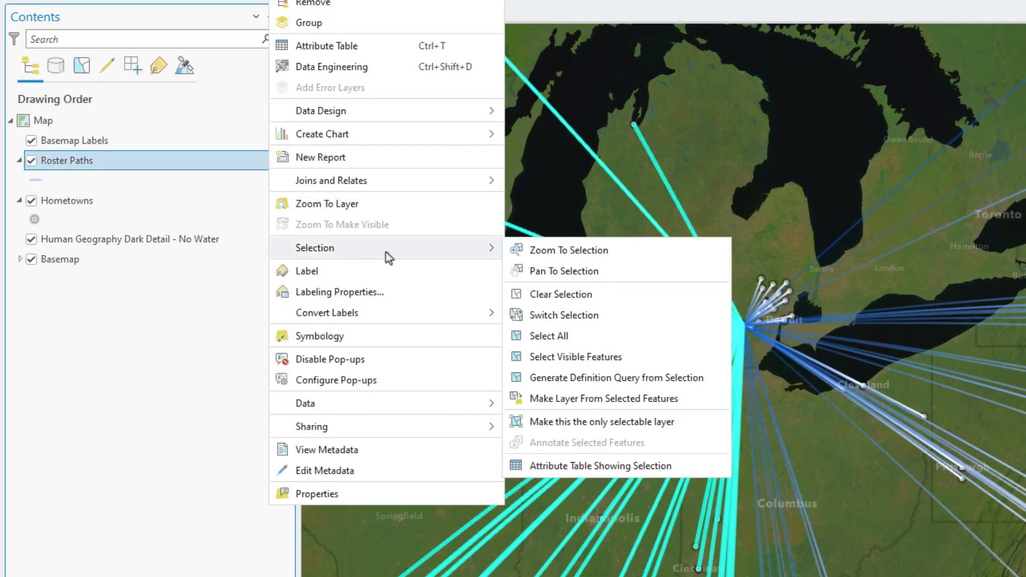
{"action": "left_click", "coordinate": [604, 398]}
{"action": "left_click", "coordinate": [106, 140]}
{"action": "type", "text": "Left"}
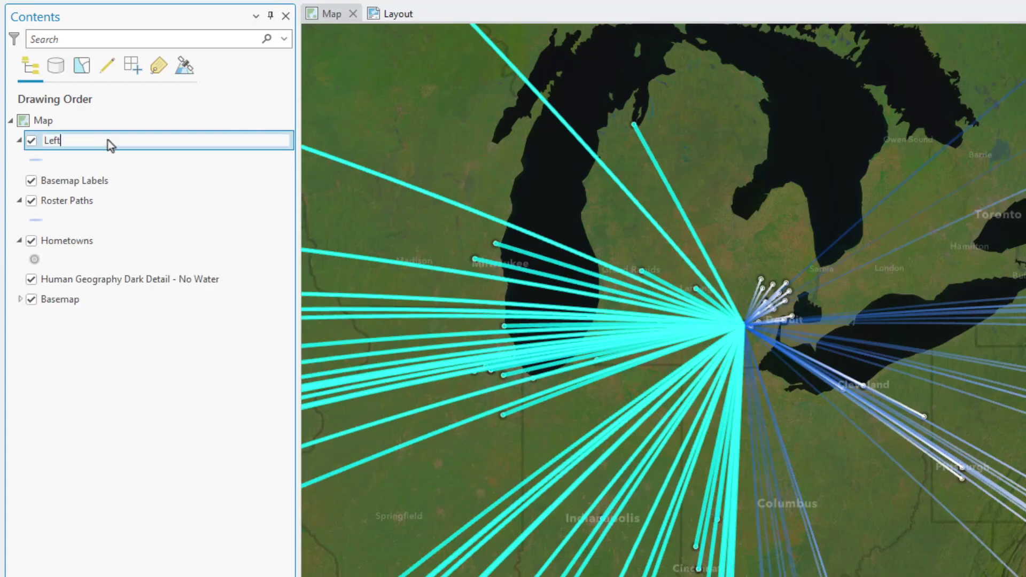
{"action": "key", "text": "Return"}
{"action": "left_click_drag", "start_coordinate": [101, 143], "coordinate": [97, 187]}
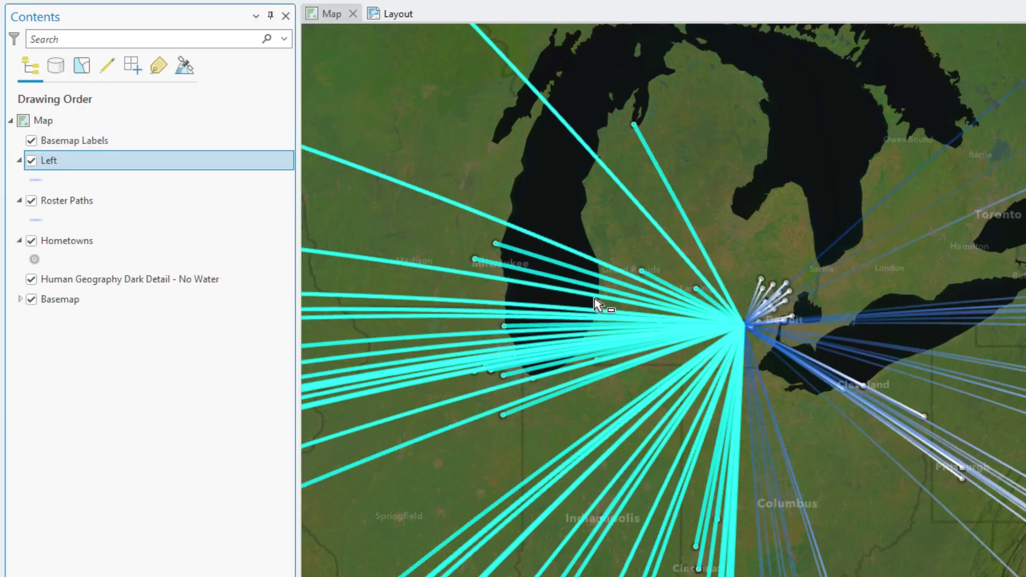
Make a 'Right' layer from the eastern paths below Basemap Labels, and hide Roster Paths.
{"action": "left_click", "coordinate": [750, 306]}
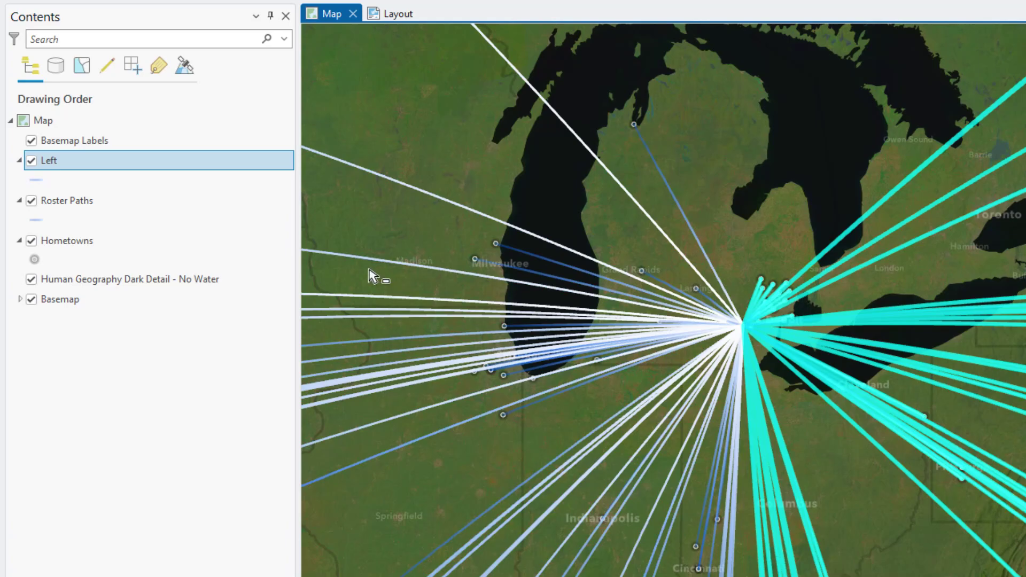
{"action": "right_click", "coordinate": [273, 201]}
{"action": "mouse_move", "coordinate": [332, 251]}
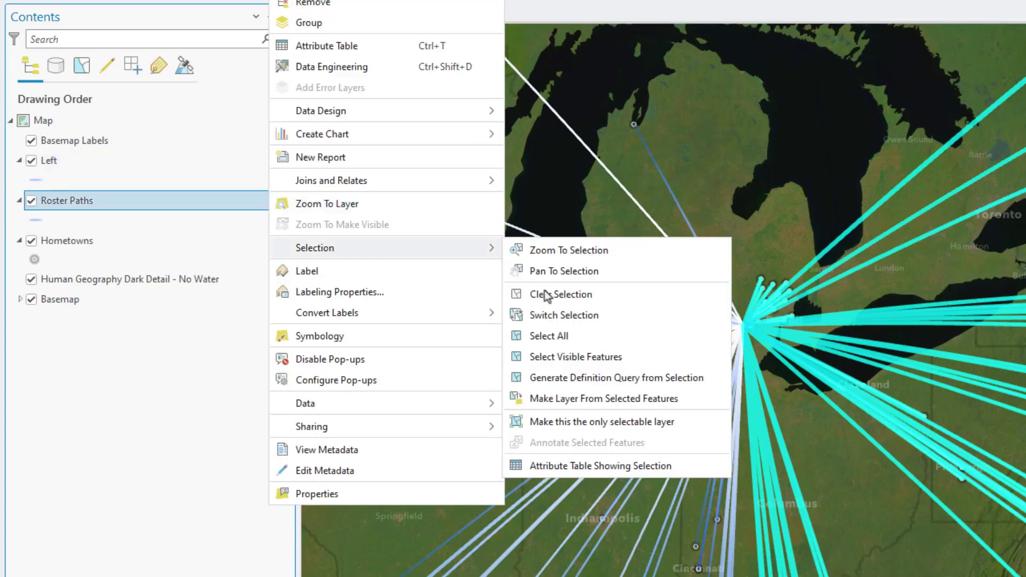
{"action": "left_click", "coordinate": [575, 404]}
{"action": "left_click", "coordinate": [126, 144]}
{"action": "type", "text": "Right"}
{"action": "key", "text": "Return"}
{"action": "left_click_drag", "start_coordinate": [124, 143], "coordinate": [121, 177]}
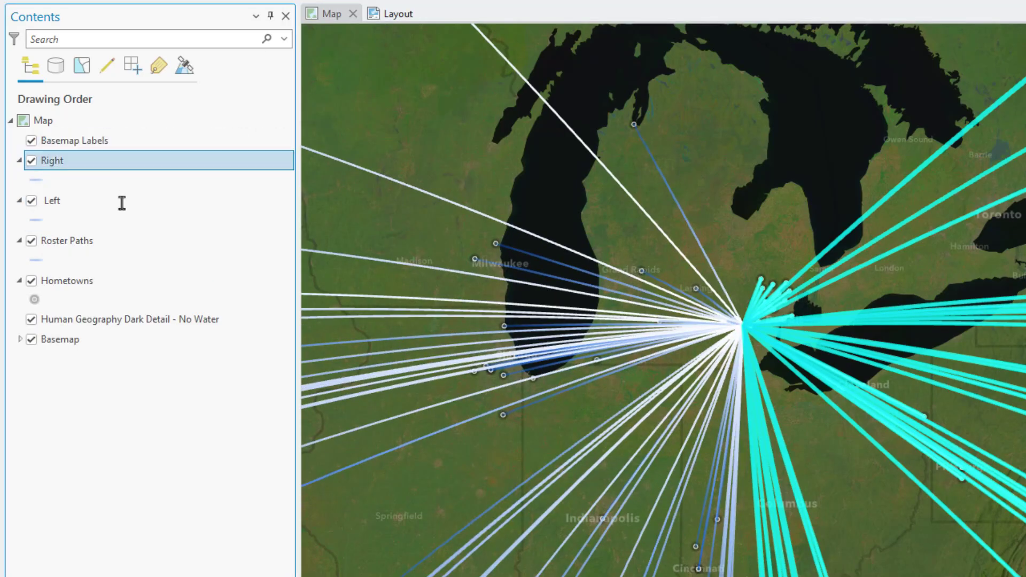
{"action": "left_click", "coordinate": [32, 242]}
Flip the Left layer's gradient colours to run the opposite direction.
{"action": "left_click", "coordinate": [35, 220]}
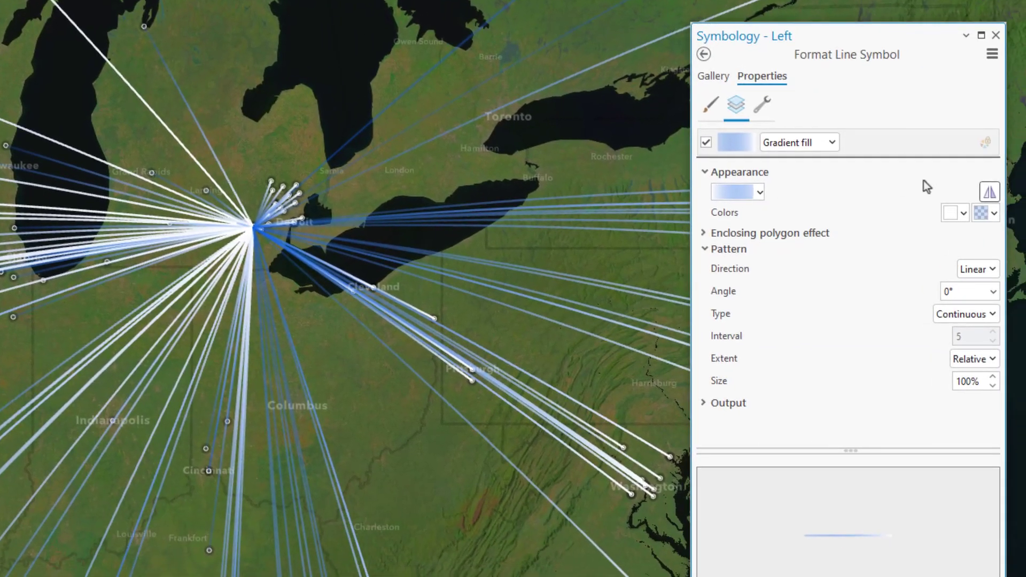
{"action": "left_click", "coordinate": [989, 193]}
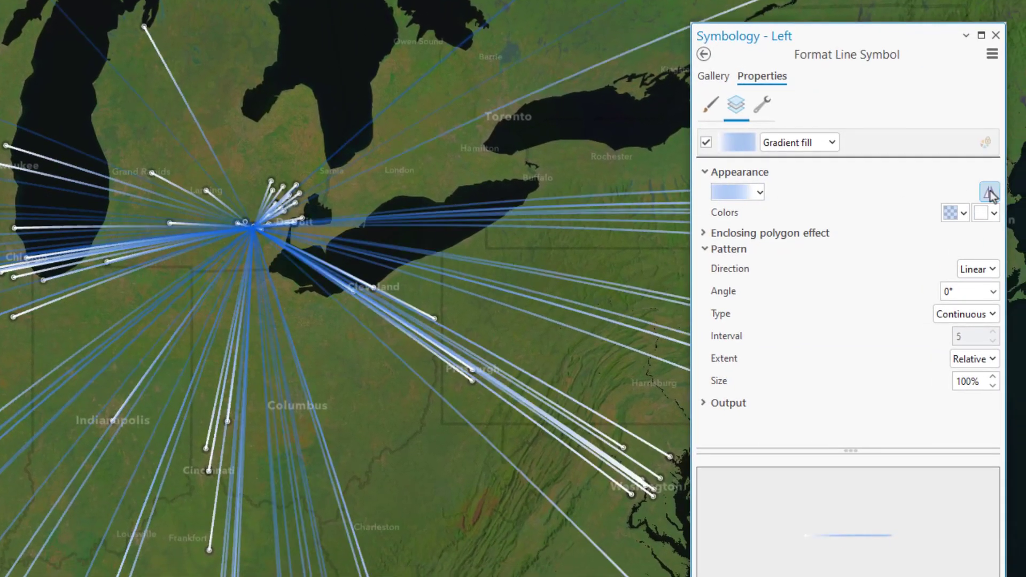
{"action": "left_click", "coordinate": [995, 35]}
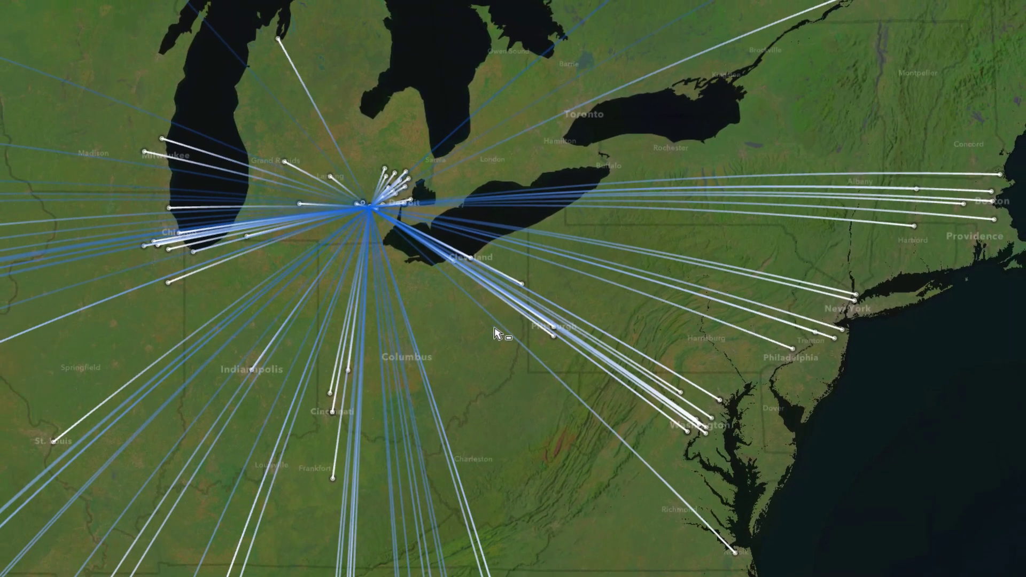
{"action": "scroll", "coordinate": [487, 291], "scroll_direction": "down", "scroll_amount": 5}
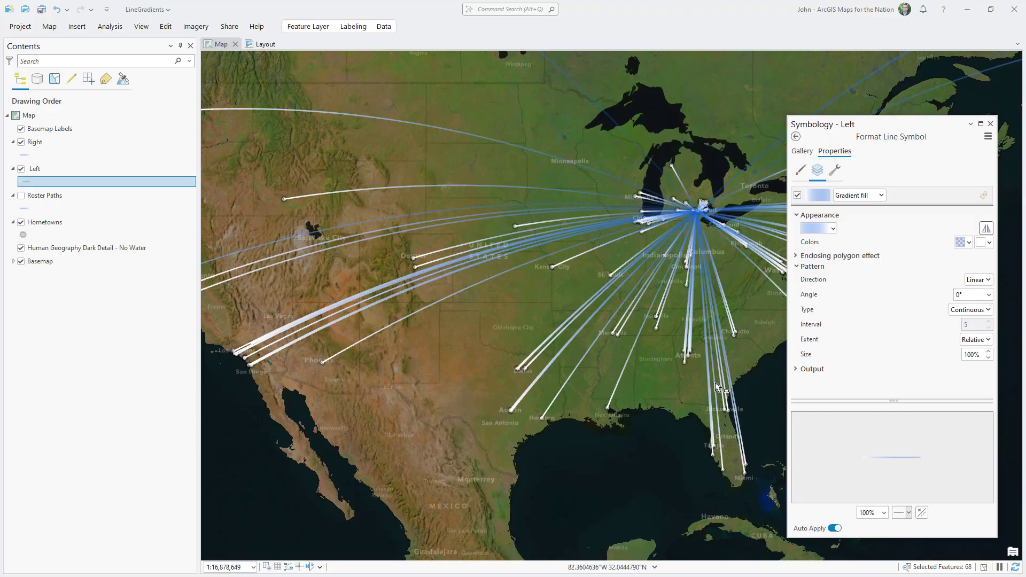
Check the Left symbol's buffer settings, then set the Right layer's buffer size to 0.5 pt.
{"action": "left_click", "coordinate": [801, 171]}
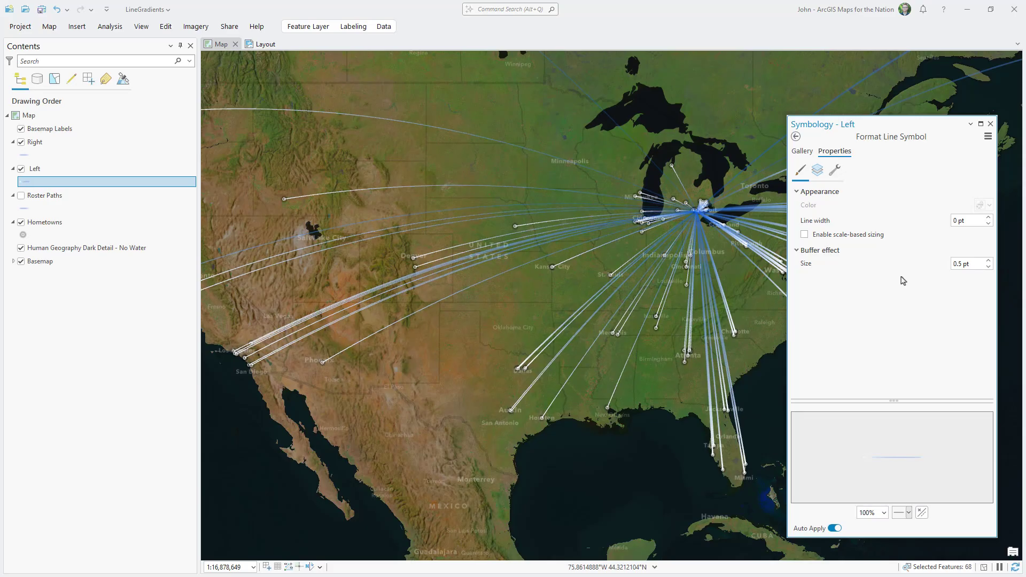
{"action": "left_click", "coordinate": [23, 155]}
{"action": "type", "text": "0.5"}
{"action": "key", "text": "Return"}
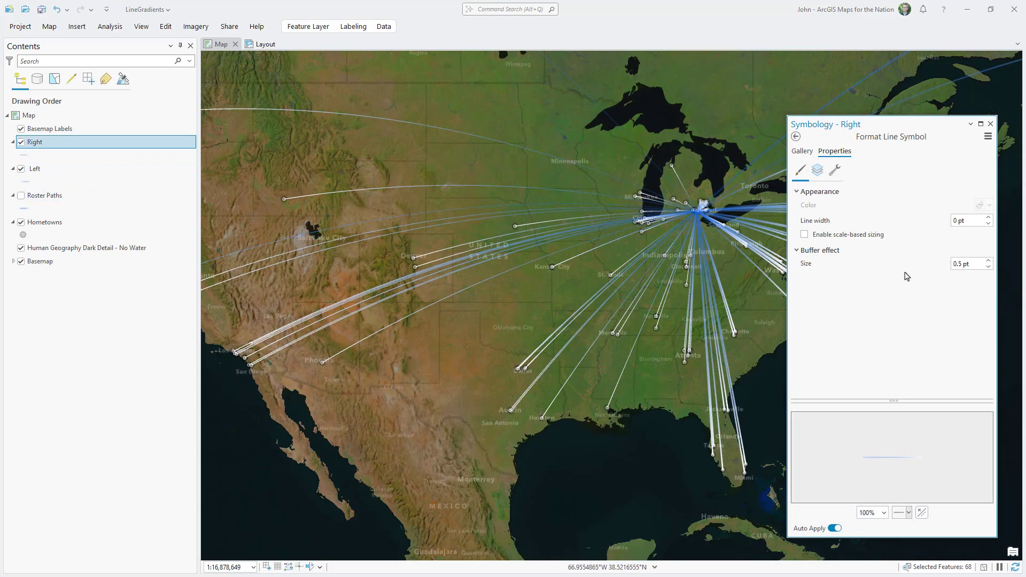